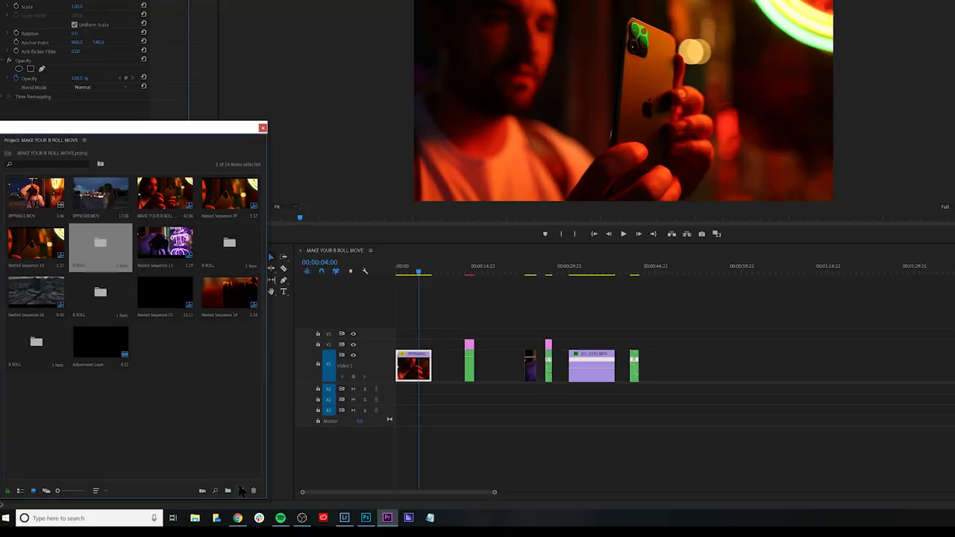
Create a 1920 × 1080 adjustment layer at 23.976 fps and place it on V2 above the first clip
{"action": "left_click", "coordinate": [200, 489]}
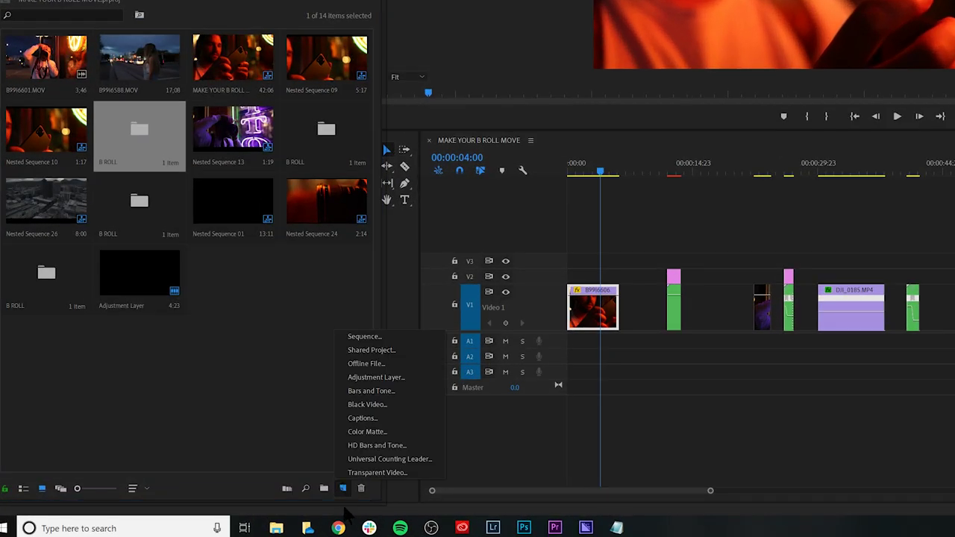
{"action": "left_click", "coordinate": [405, 378]}
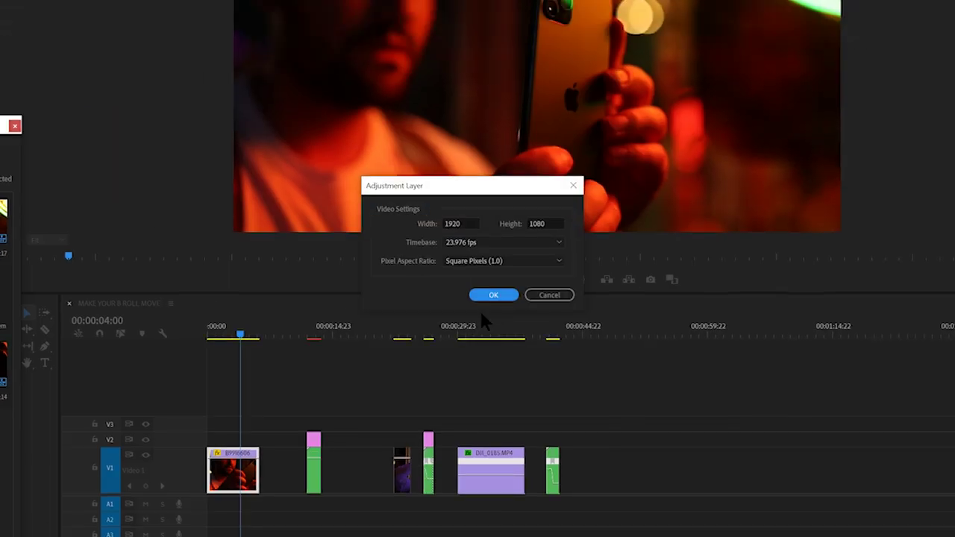
{"action": "left_click", "coordinate": [493, 295]}
{"action": "left_click_drag", "start_coordinate": [148, 298], "coordinate": [626, 301]}
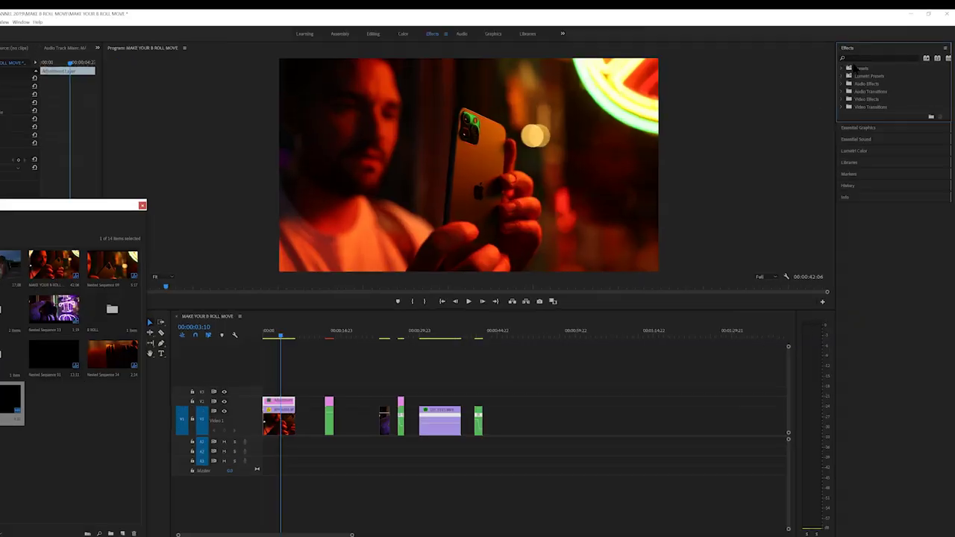
Find the Crop video effect and apply it to the adjustment layer above the first clip
{"action": "left_click", "coordinate": [860, 57]}
{"action": "type", "text": "CROP"}
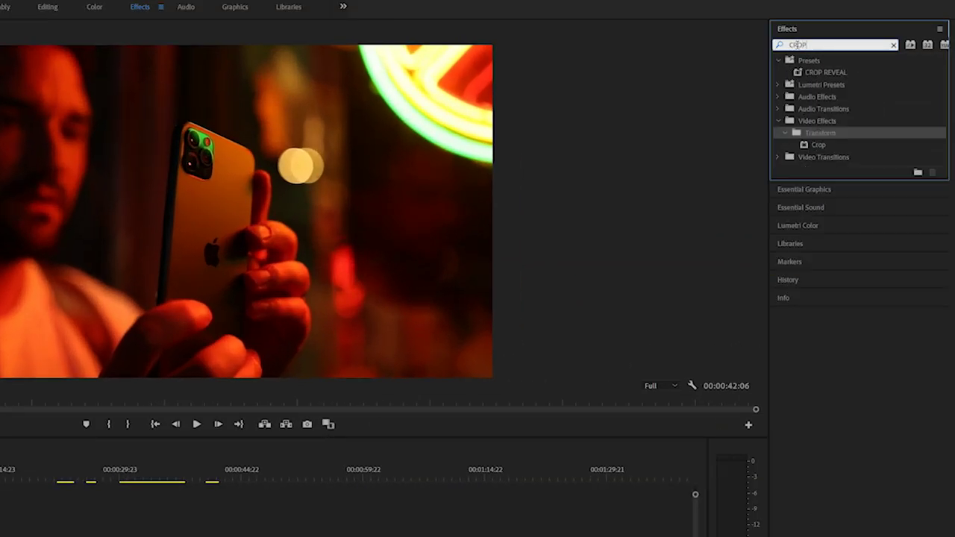
{"action": "left_click_drag", "start_coordinate": [818, 144], "coordinate": [349, 351]}
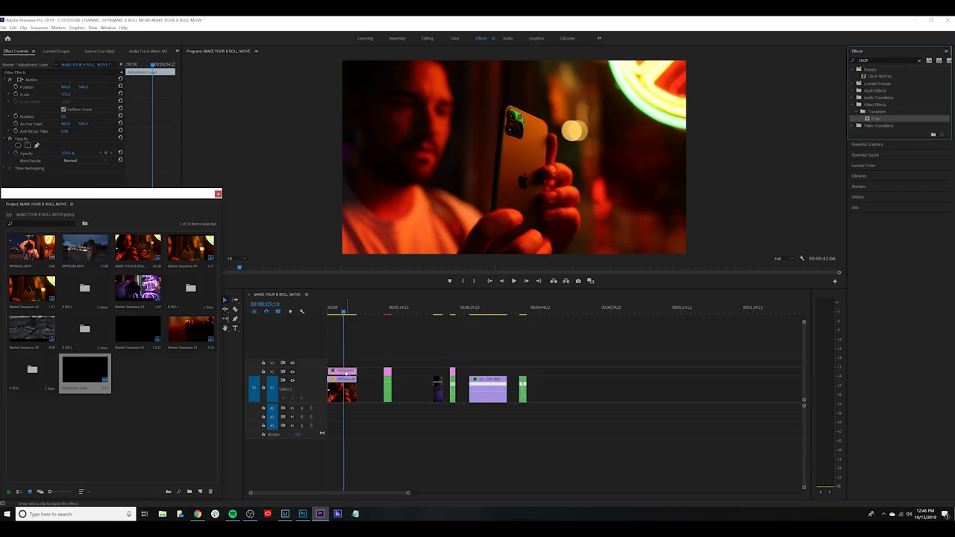
Set the adjustment layer's Crop effect to 12% at the top and at the bottom for cinematic bars
{"action": "left_click_drag", "start_coordinate": [172, 194], "coordinate": [178, 328]}
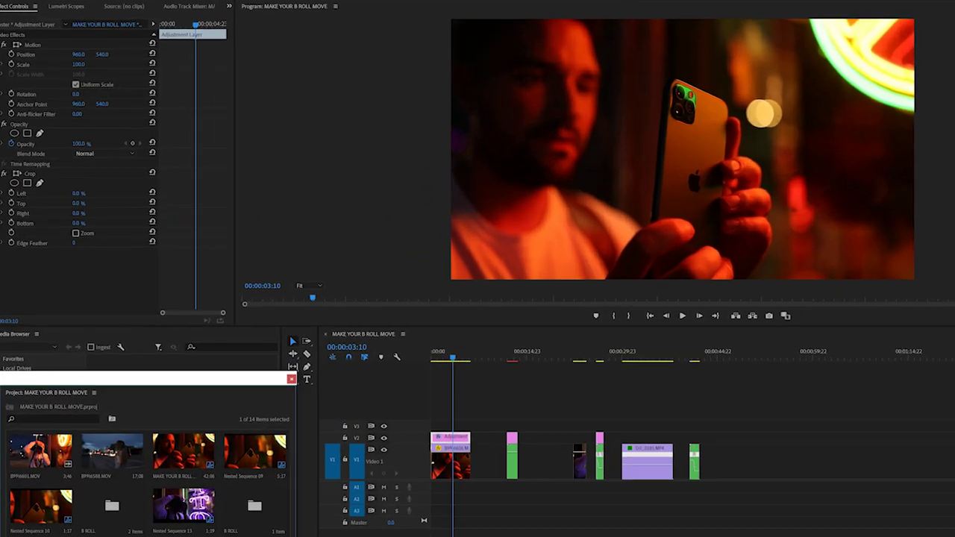
{"action": "left_click", "coordinate": [71, 197]}
{"action": "key", "text": "Tab"}
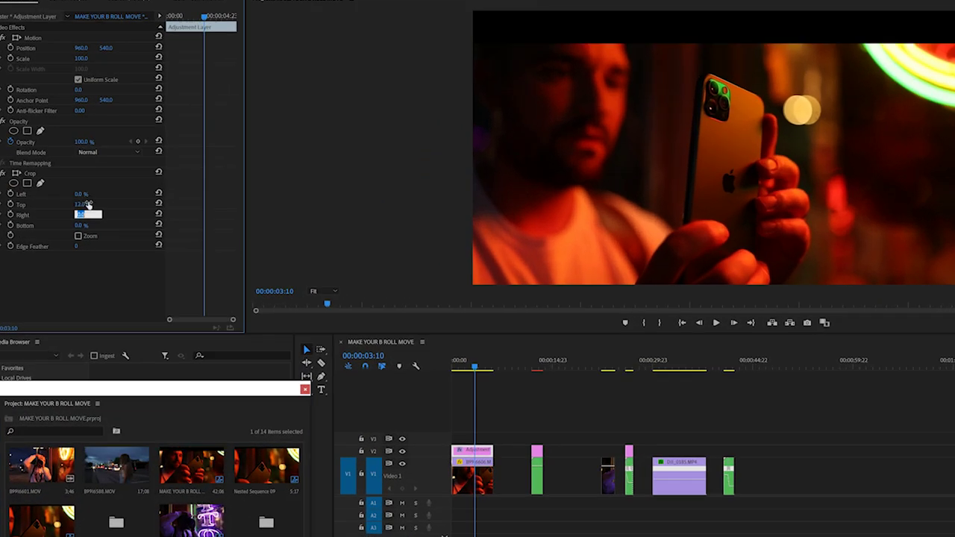
{"action": "type", "text": "12"}
{"action": "key", "text": "Return"}
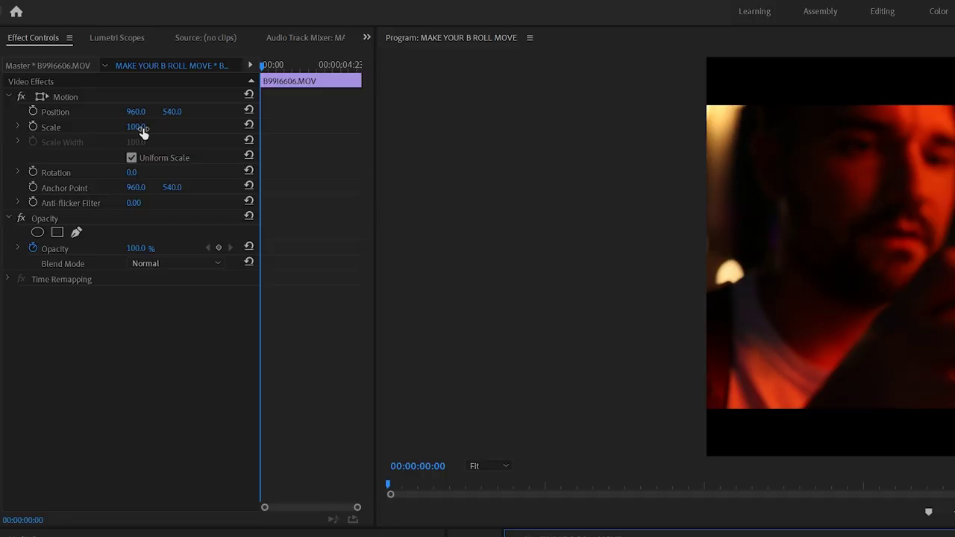
Scale the first clip to about 125% and set a starting position keyframe with the horizontal position at about 724
{"action": "left_click_drag", "start_coordinate": [141, 130], "coordinate": [155, 130]}
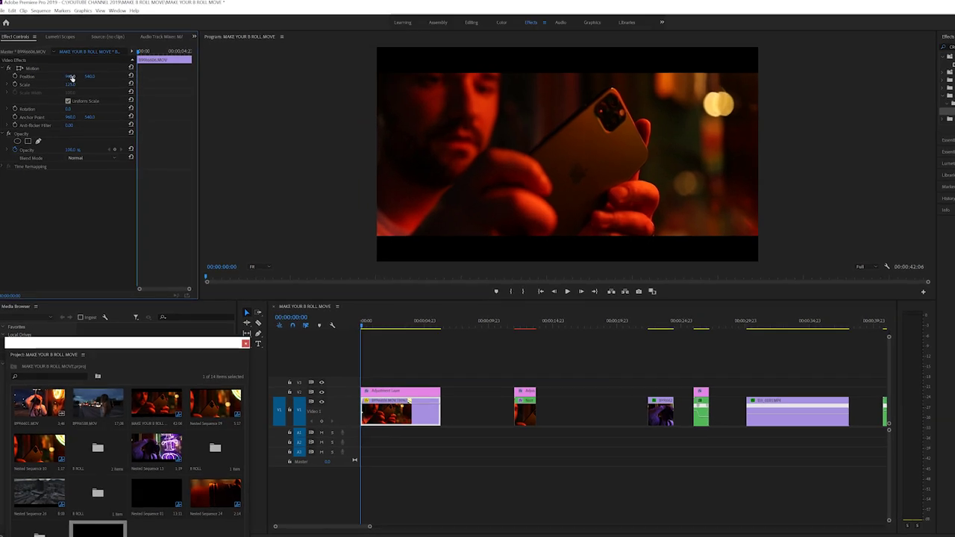
{"action": "left_click_drag", "start_coordinate": [66, 86], "coordinate": [7, 86]}
{"action": "left_click_drag", "start_coordinate": [74, 66], "coordinate": [33, 65]}
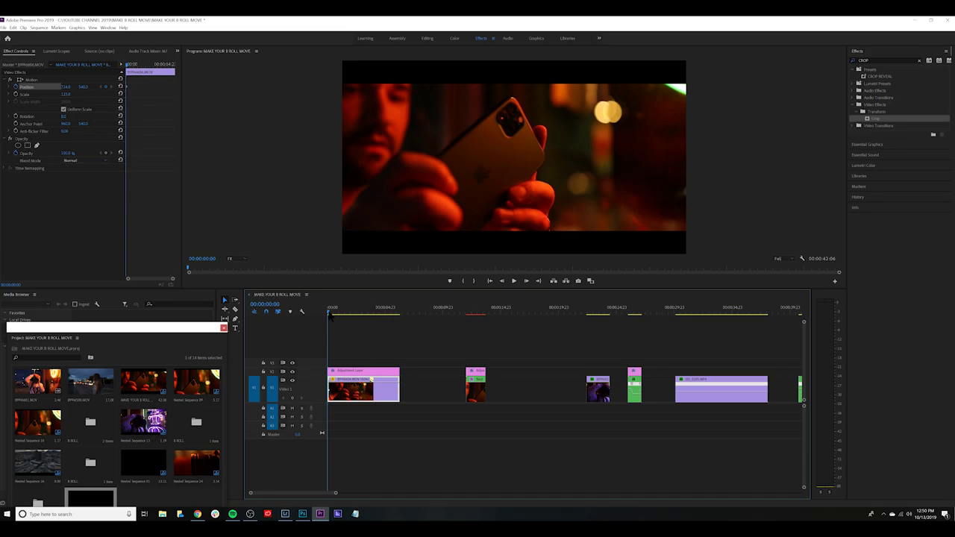
Keyframe the horizontal position at the first clip's end to about 1170 and play back the sideways movement
{"action": "left_click_drag", "start_coordinate": [580, 496], "coordinate": [690, 518]}
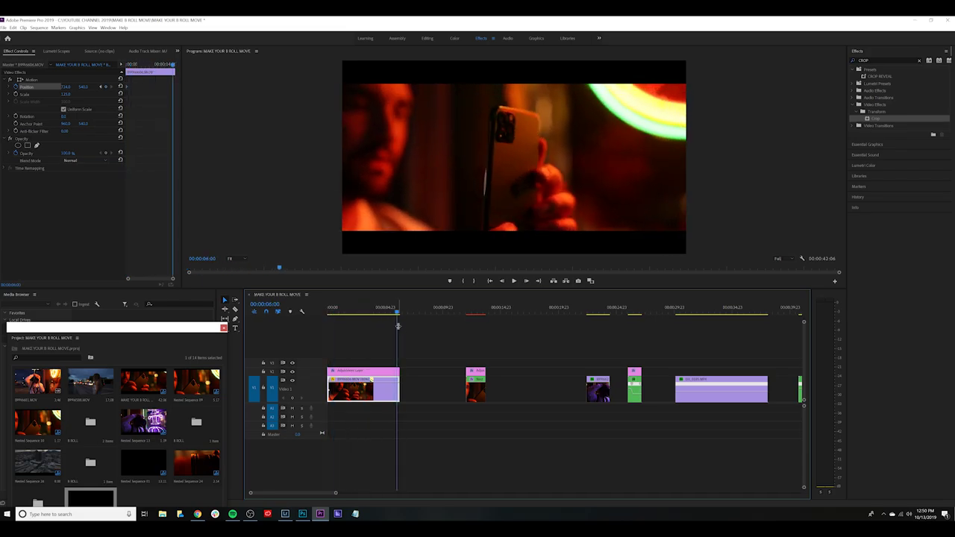
{"action": "left_click_drag", "start_coordinate": [65, 86], "coordinate": [380, 86]}
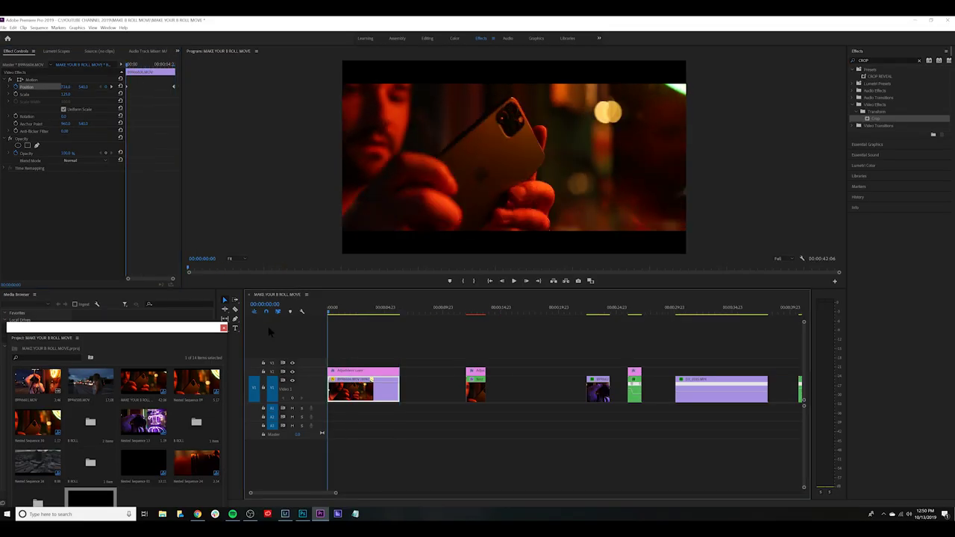
{"action": "key", "text": "space"}
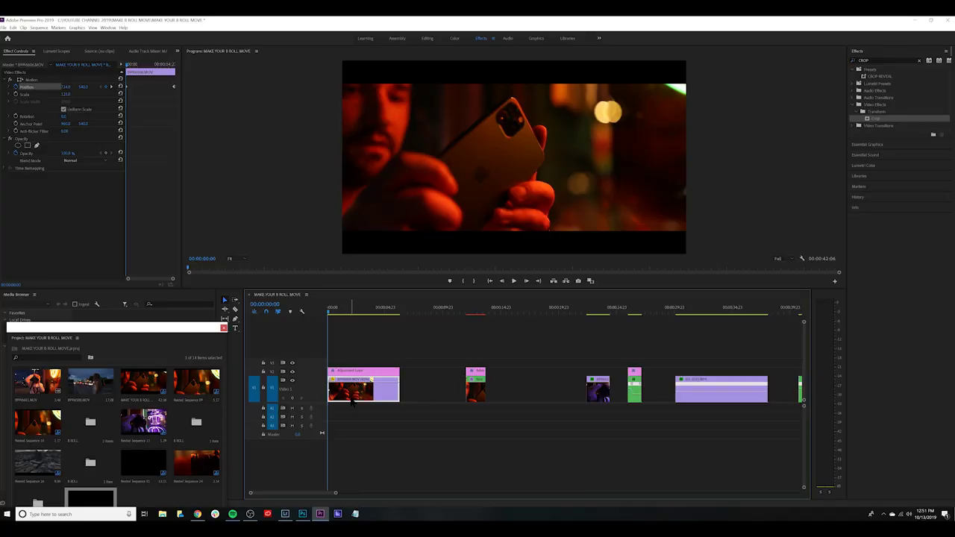
Nest the animated first clip, keeping the suggested sequence name
{"action": "right_click", "coordinate": [352, 401]}
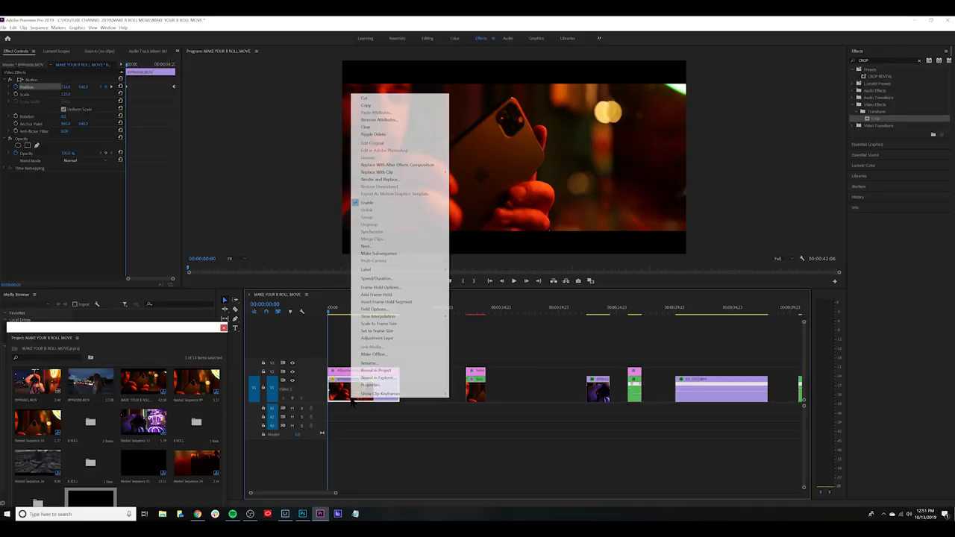
{"action": "left_click", "coordinate": [375, 246]}
{"action": "left_click", "coordinate": [460, 271]}
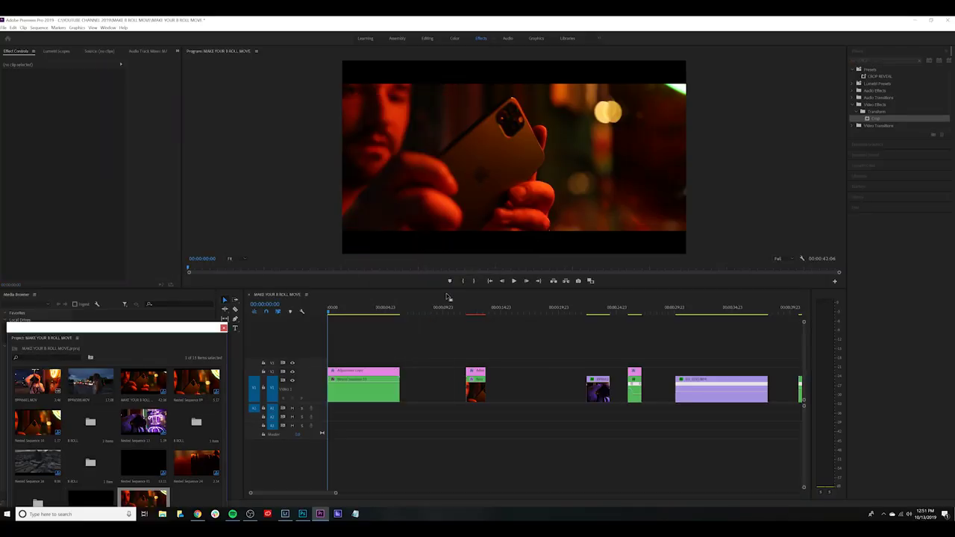
Show the nested clip's Time Remapping speed keyframes and raise the opening section's speed for a fast-to-slow ramp
{"action": "right_click", "coordinate": [365, 393]}
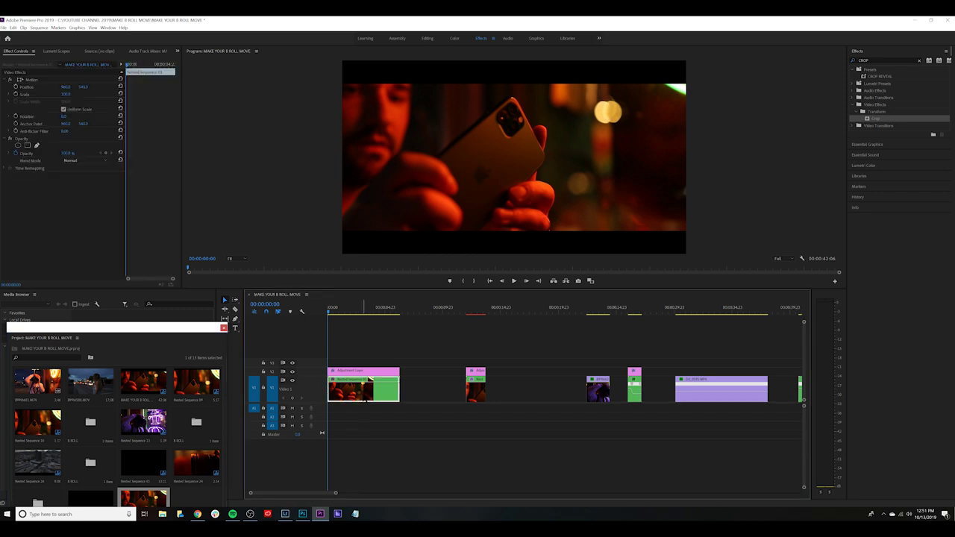
{"action": "mouse_move", "coordinate": [414, 388]}
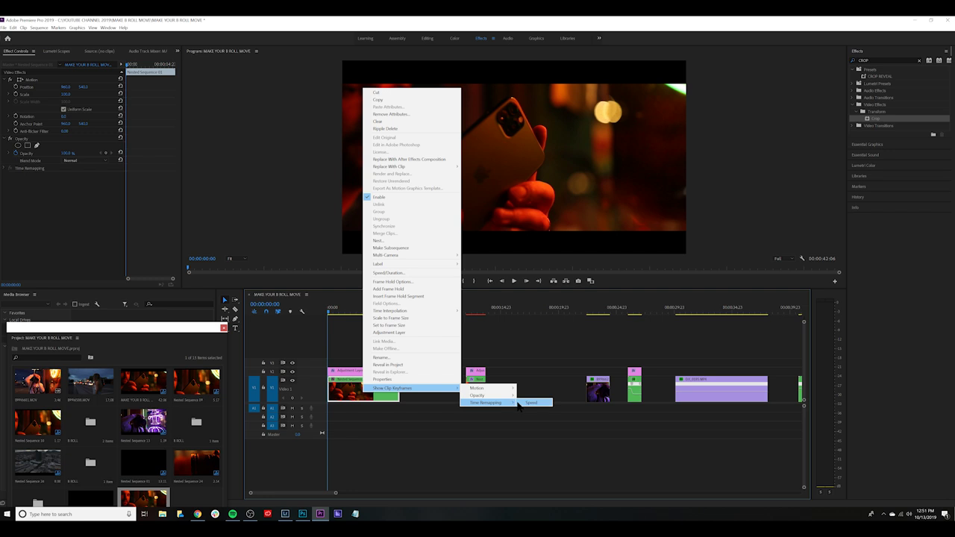
{"action": "left_click", "coordinate": [521, 403]}
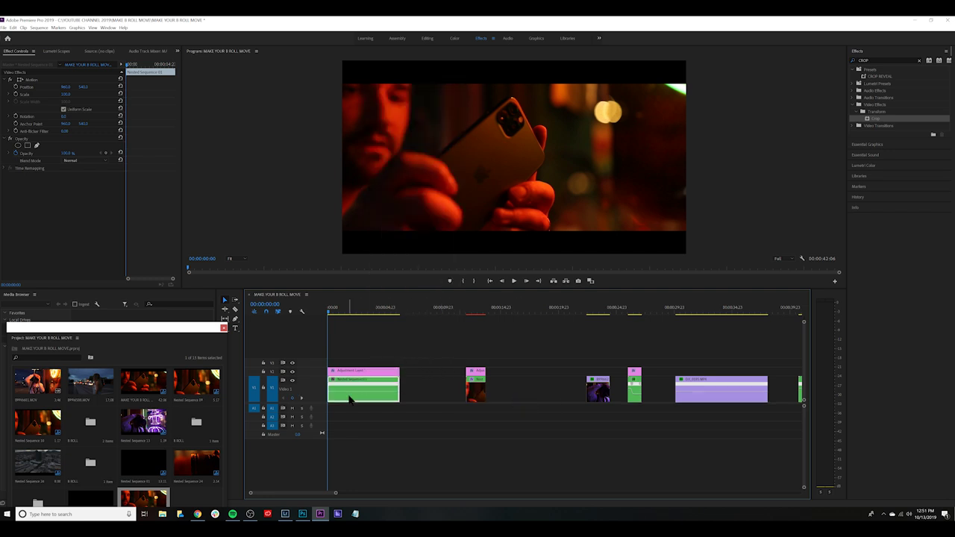
{"action": "scroll", "coordinate": [349, 396], "scroll_direction": "up", "scroll_amount": 5}
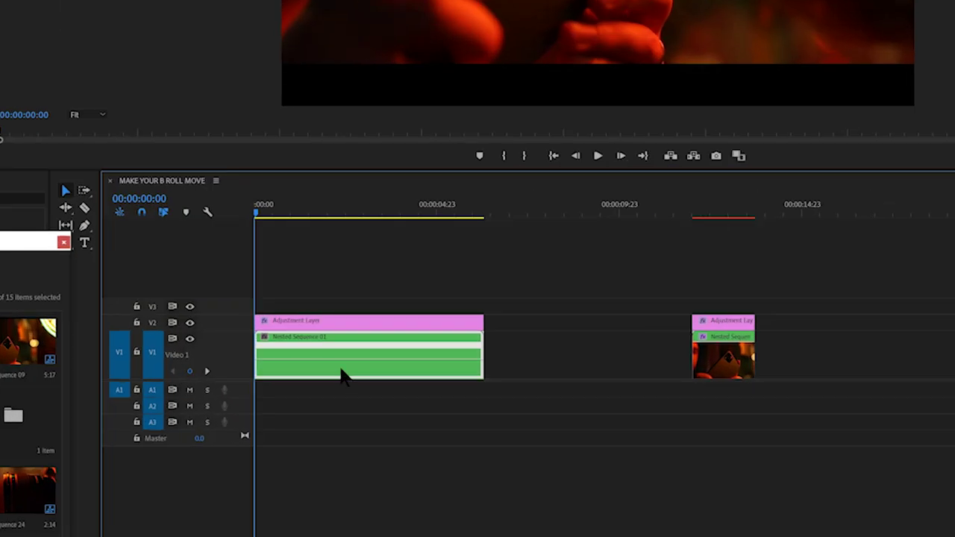
{"action": "left_click_drag", "start_coordinate": [301, 360], "coordinate": [293, 314]}
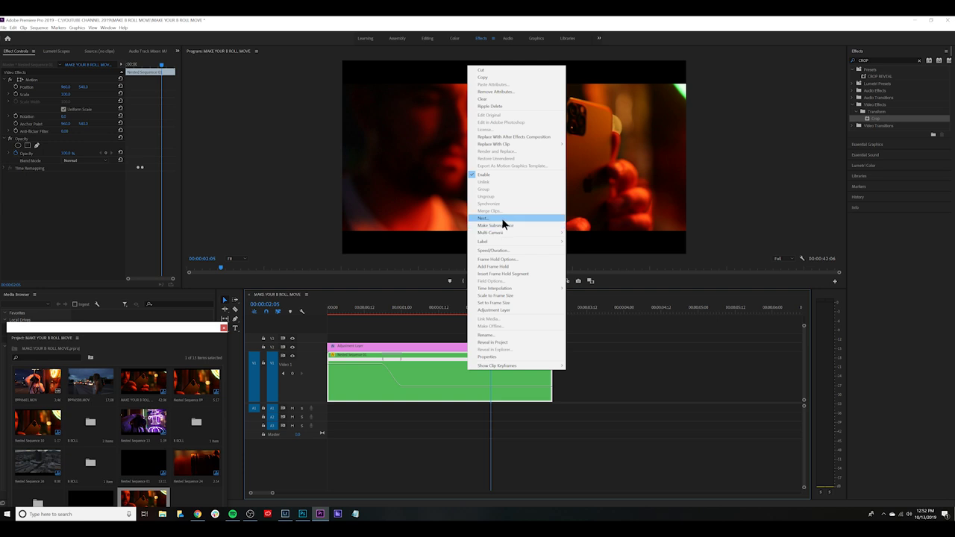
Nest the speed-ramped clip again, keeping the suggested sequence name
{"action": "left_click", "coordinate": [501, 217]}
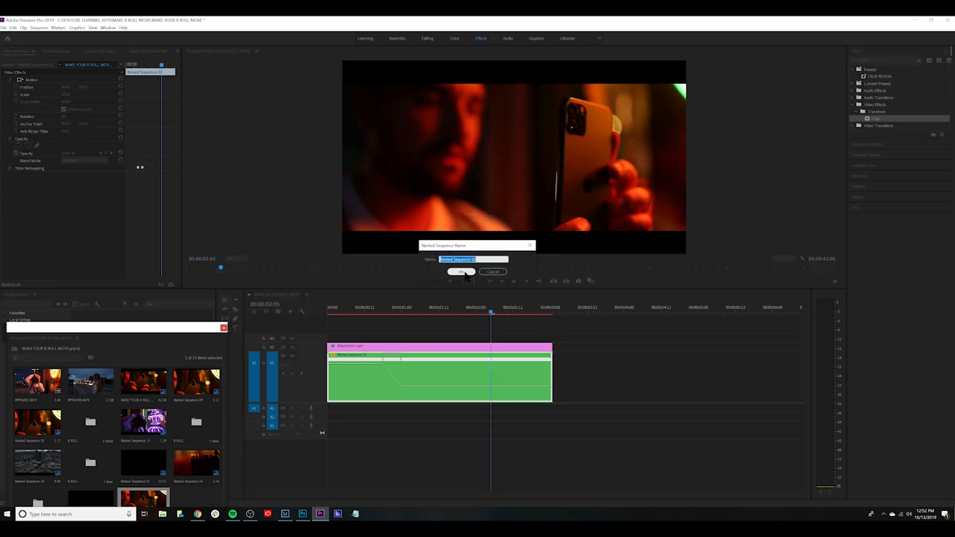
{"action": "left_click", "coordinate": [462, 271]}
Apply the Warp Stabilizer effect to the newly nested clip, lower its smoothness and play back the stabilized shot
{"action": "left_click", "coordinate": [870, 60]}
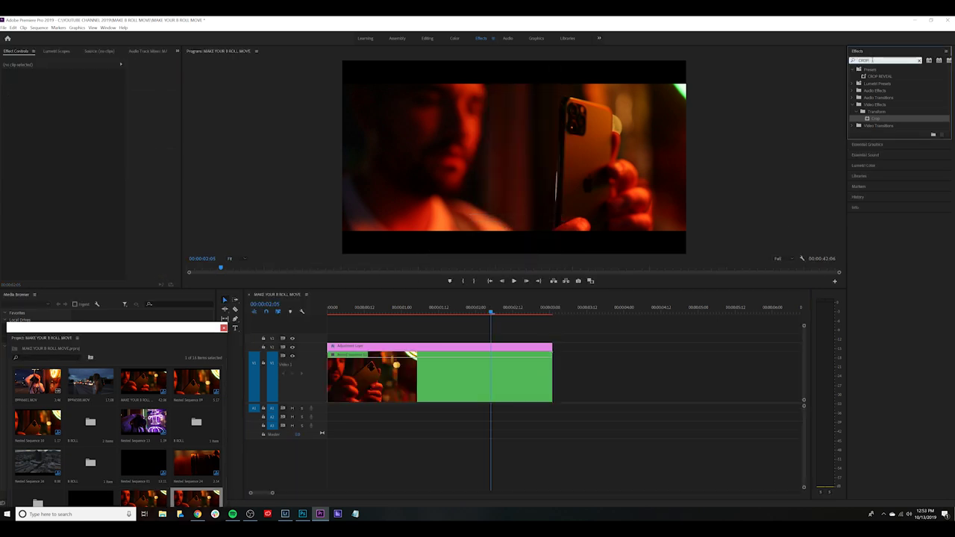
{"action": "type", "text": "WARP"}
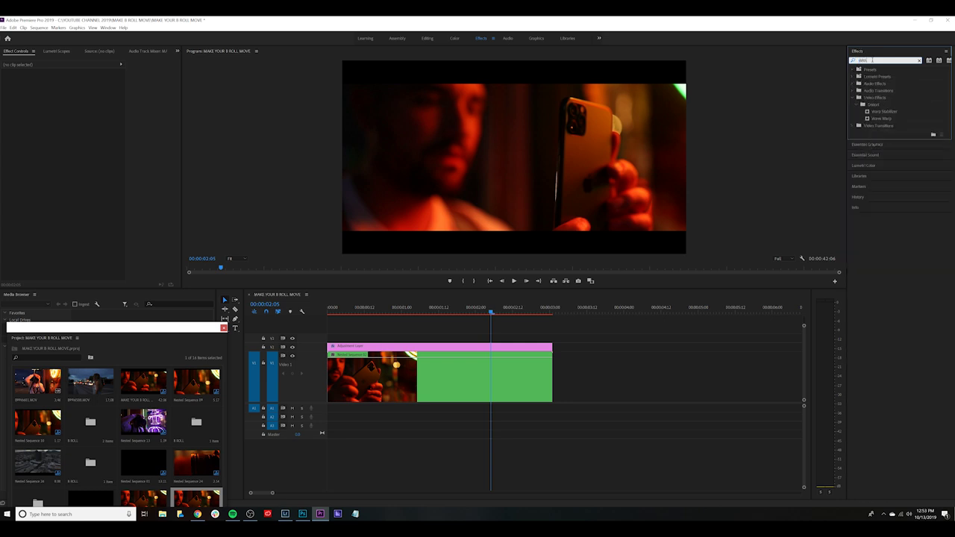
{"action": "left_click", "coordinate": [867, 111]}
{"action": "left_click_drag", "start_coordinate": [425, 331], "coordinate": [414, 366]}
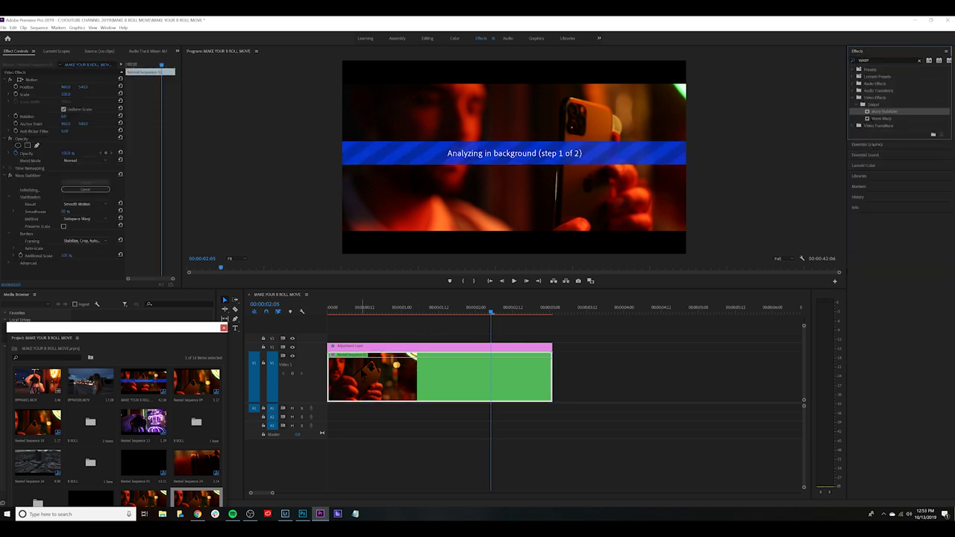
{"action": "left_click", "coordinate": [65, 212]}
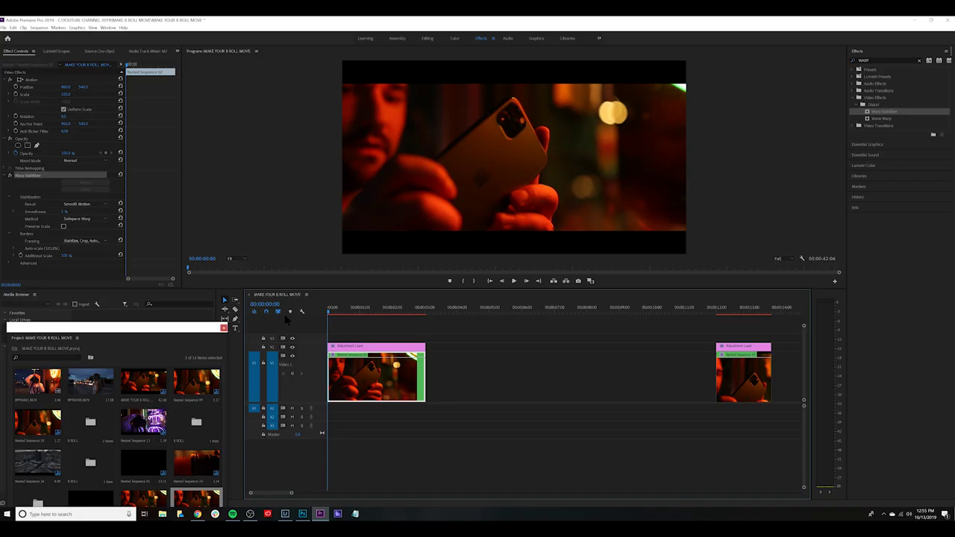
{"action": "key", "text": "space"}
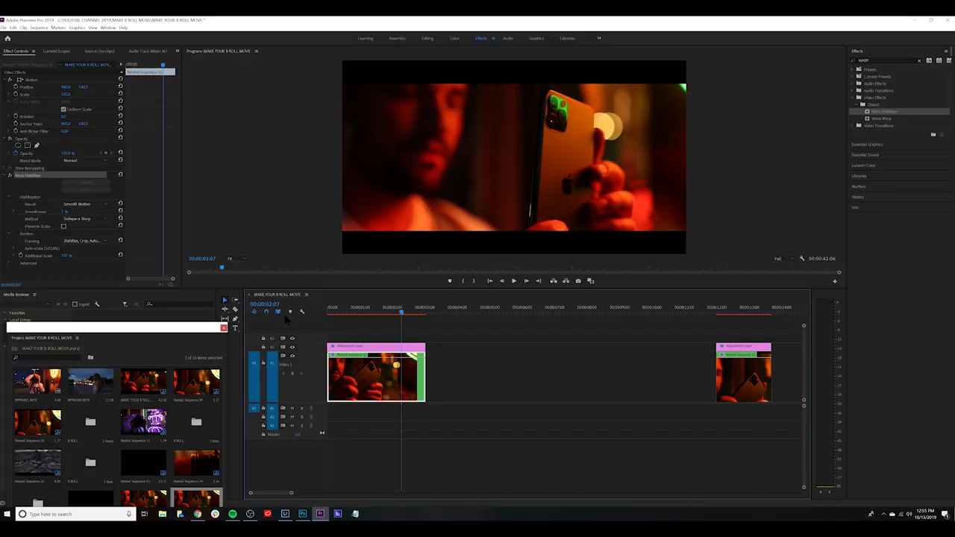
Open Nested Sequence 02 and the Nested Sequence 01 inside it to reach the original clip
{"action": "double_click", "coordinate": [352, 369]}
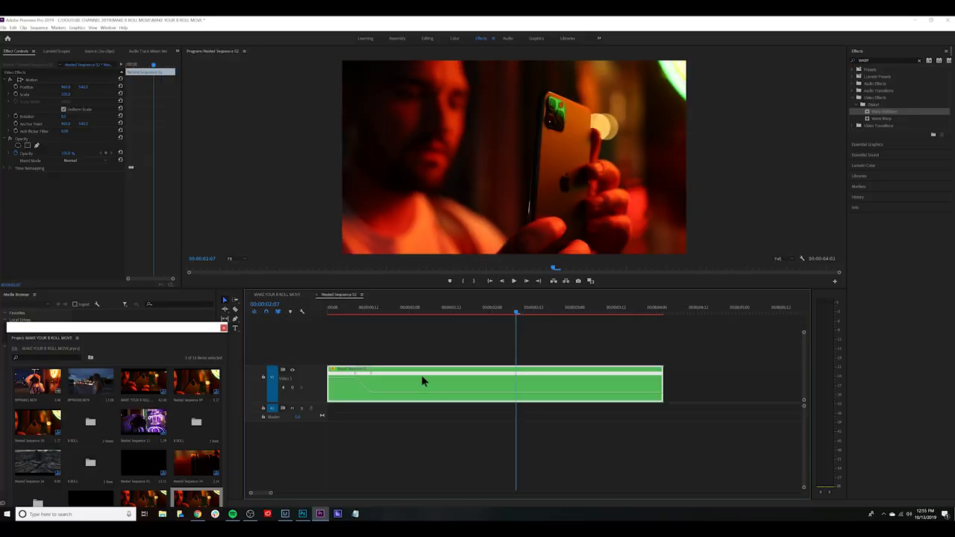
{"action": "double_click", "coordinate": [461, 383]}
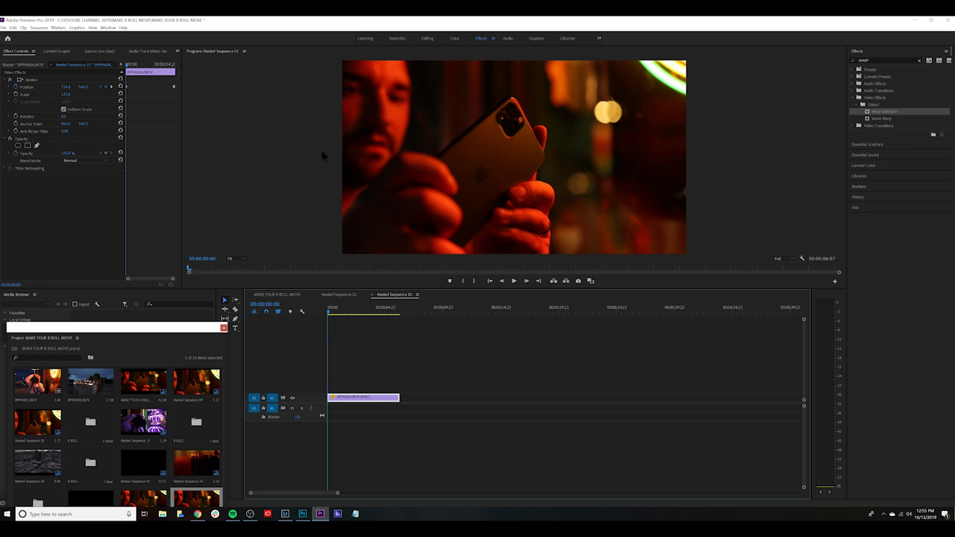
{"action": "left_click", "coordinate": [276, 293]}
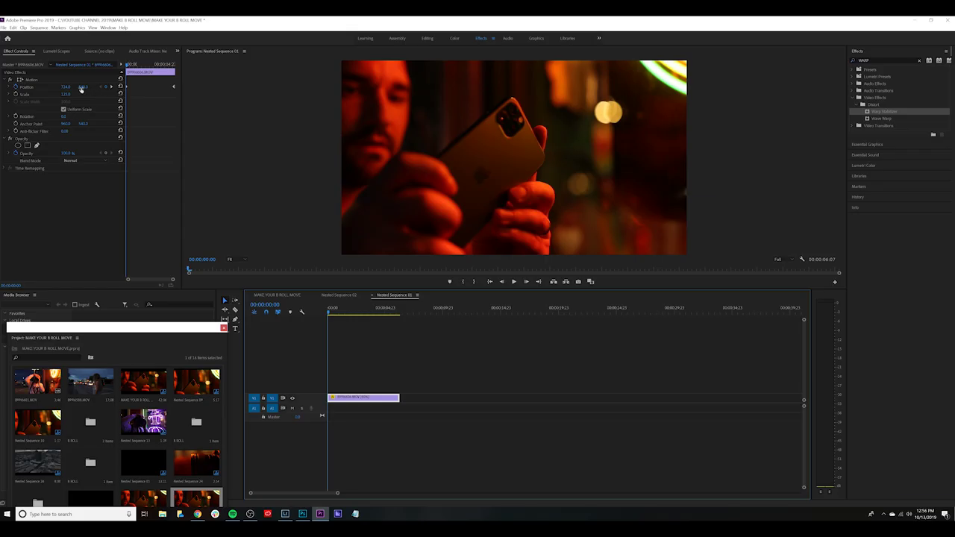
Shift the original clip's image down at its starting position keyframe and adjust the vertical position at the clip's end
{"action": "left_click_drag", "start_coordinate": [84, 86], "coordinate": [196, 87]}
{"action": "left_click_drag", "start_coordinate": [50, 87], "coordinate": [89, 86]}
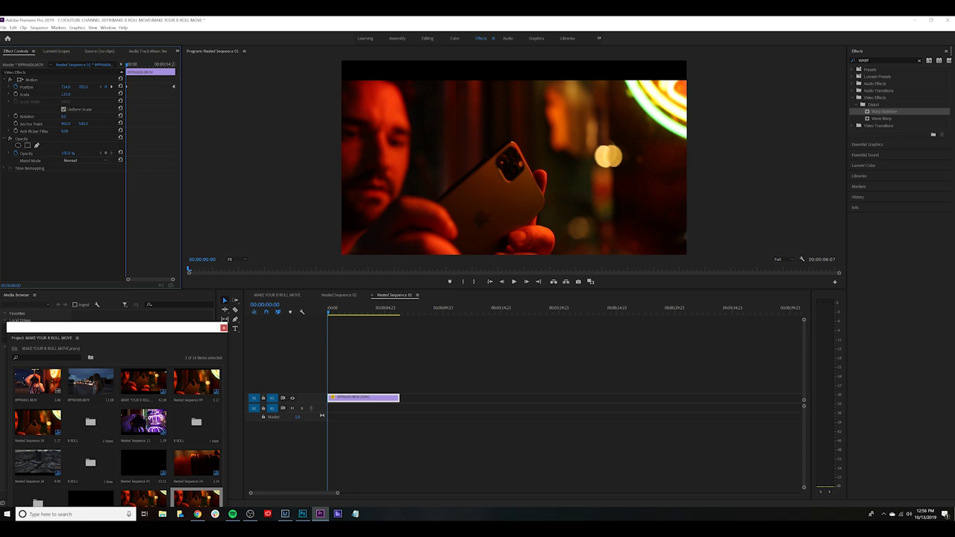
{"action": "left_click", "coordinate": [397, 309]}
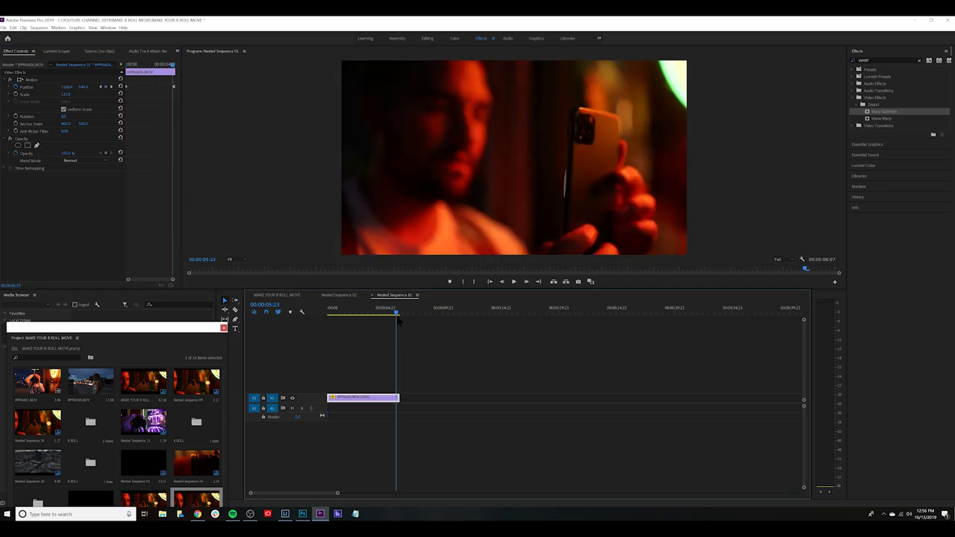
{"action": "left_click_drag", "start_coordinate": [84, 87], "coordinate": [58, 88]}
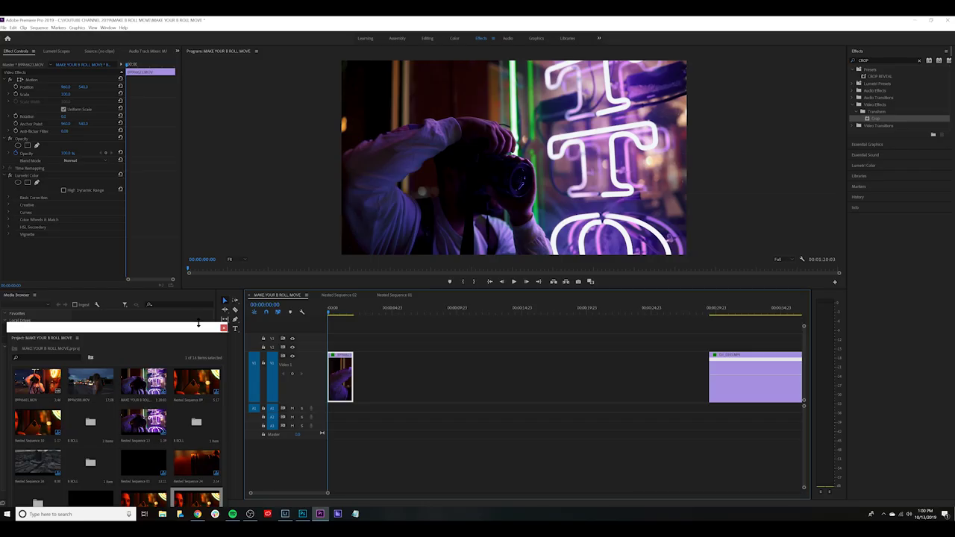
Place an adjustment layer with the cinematic crop bars above the neon-sign photographer clip at the timeline's start
{"action": "left_click_drag", "start_coordinate": [199, 327], "coordinate": [200, 319]}
{"action": "scroll", "coordinate": [414, 379], "scroll_direction": "down", "scroll_amount": 3}
{"action": "scroll", "coordinate": [461, 357], "scroll_direction": "up", "scroll_amount": 2}
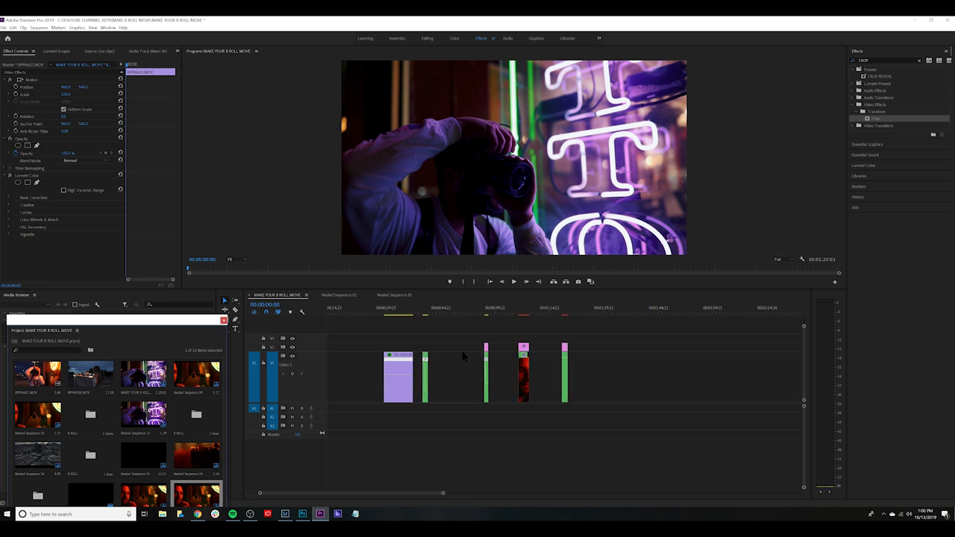
{"action": "scroll", "coordinate": [462, 357], "scroll_direction": "up", "scroll_amount": 2}
{"action": "left_click_drag", "start_coordinate": [535, 348], "coordinate": [369, 347]}
{"action": "scroll", "coordinate": [336, 347], "scroll_direction": "up", "scroll_amount": 5}
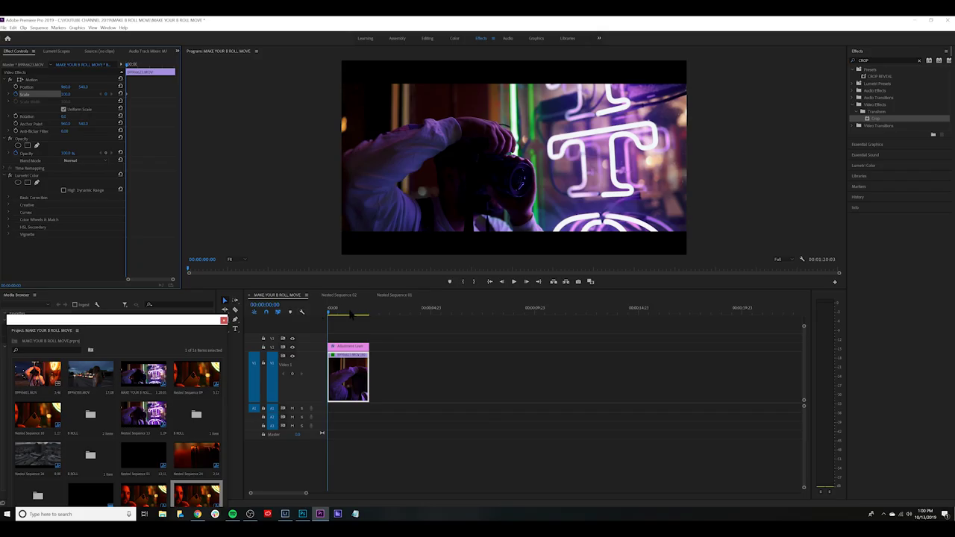
Keyframe the photographer clip to scale up from its start to its end, with a vertical position shift across the same span
{"action": "left_click_drag", "start_coordinate": [350, 311], "coordinate": [365, 312]}
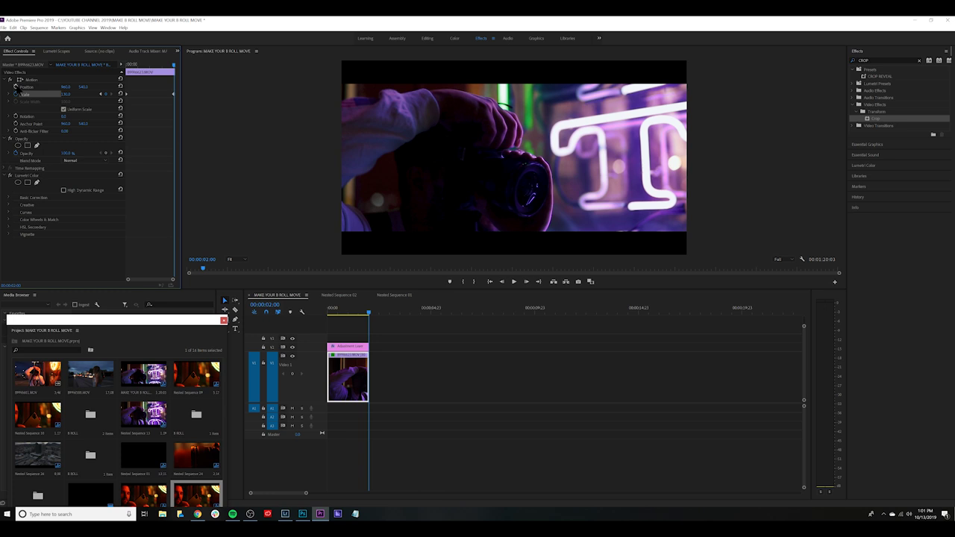
{"action": "left_click_drag", "start_coordinate": [335, 312], "coordinate": [302, 322]}
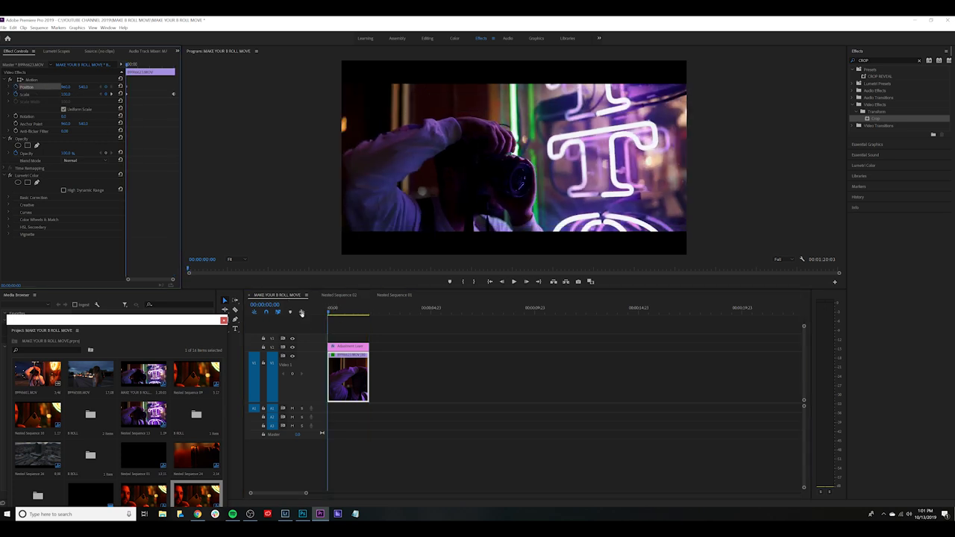
{"action": "left_click_drag", "start_coordinate": [344, 315], "coordinate": [367, 315]}
{"action": "left_click_drag", "start_coordinate": [81, 88], "coordinate": [66, 88]}
{"action": "left_click_drag", "start_coordinate": [367, 313], "coordinate": [270, 328]}
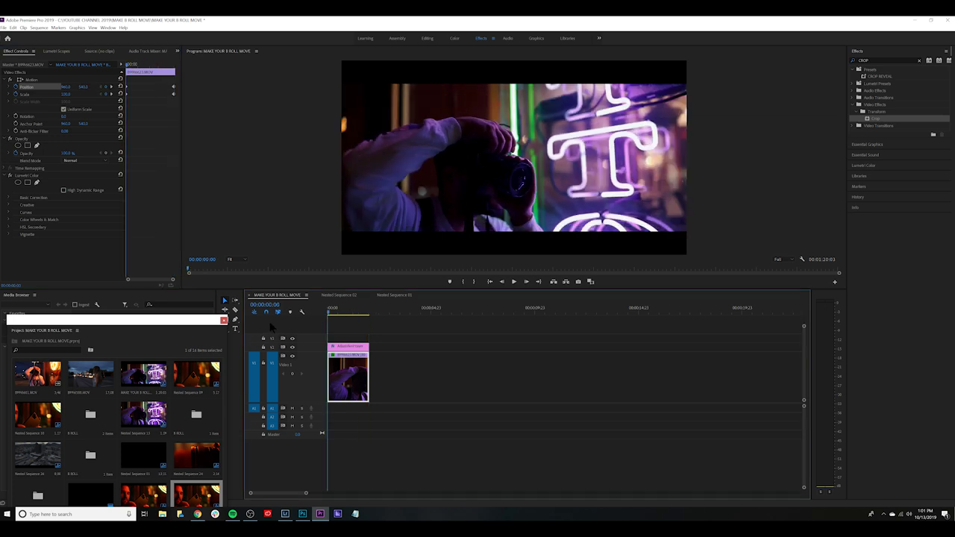